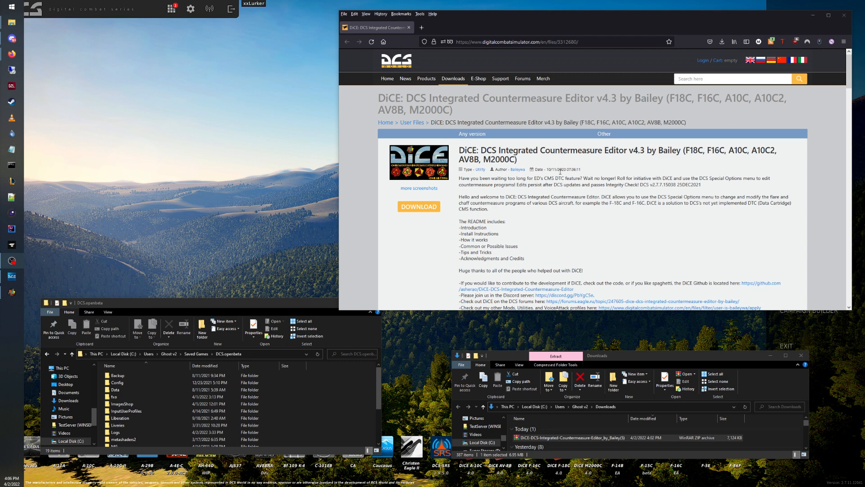
Download the DiCE countermeasure editor v4.3 archive, open the new zip in WinRAR and dismiss the licence reminder
click(418, 207)
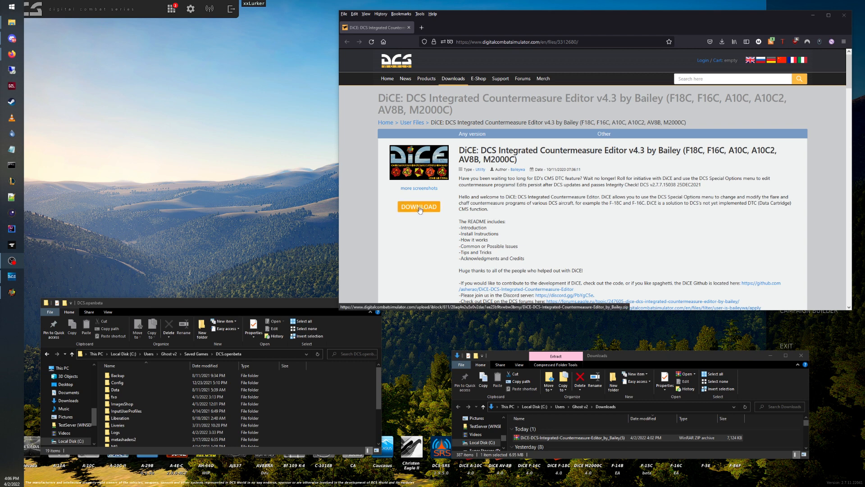
click(583, 241)
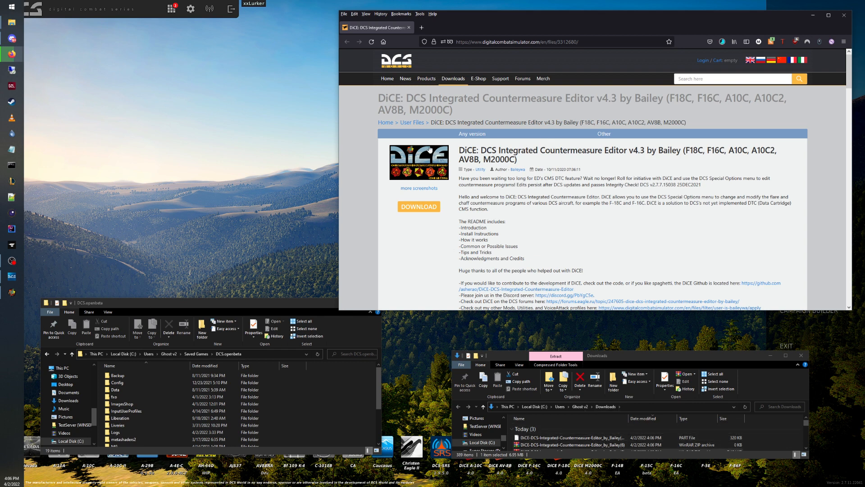
double_click(545, 440)
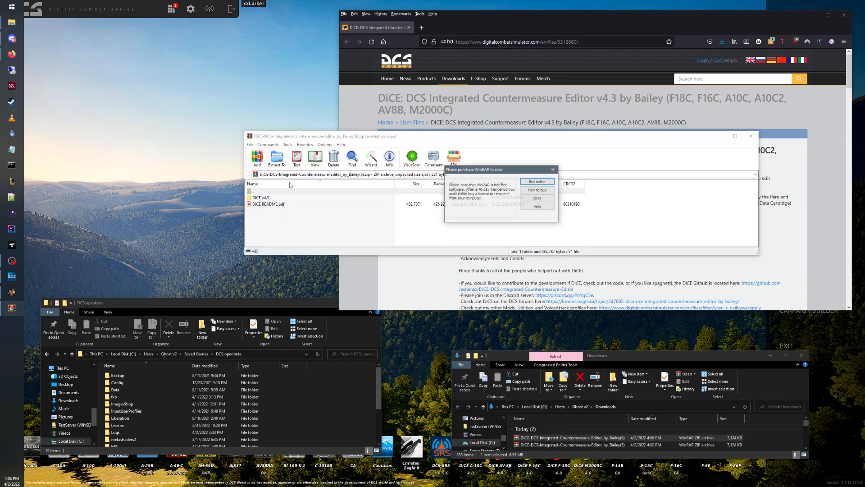
click(527, 200)
Open the DiCE v4.3 folder inside the archive and select its Scripts and mods folders
click(282, 197)
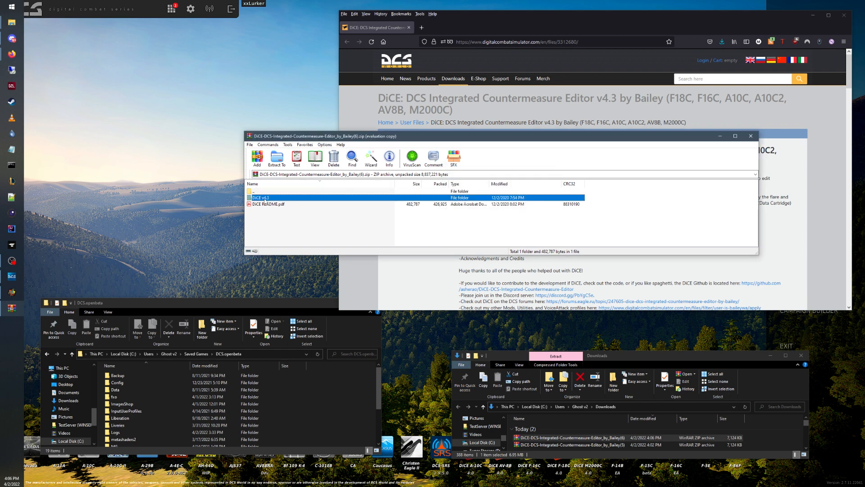
click(268, 205)
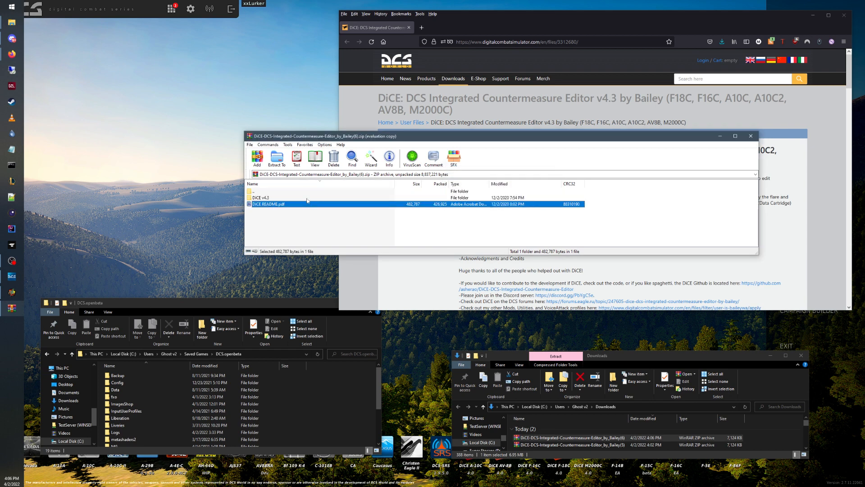
double_click(266, 198)
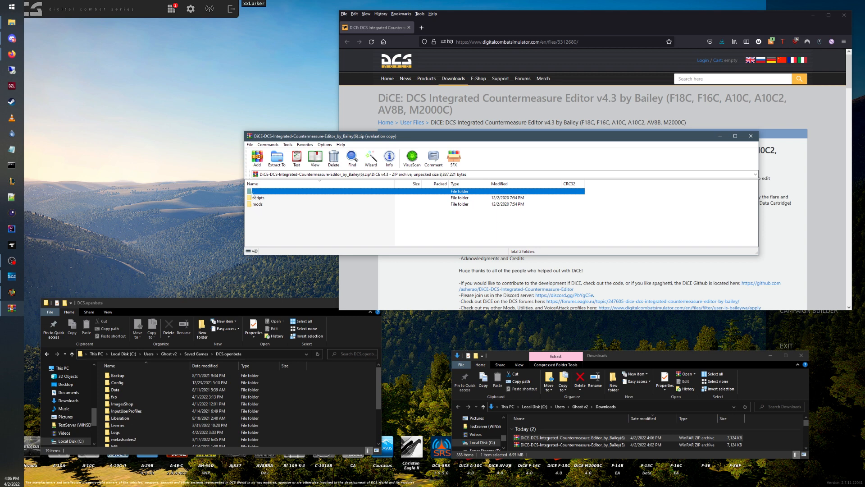
drag(266, 220, 271, 199)
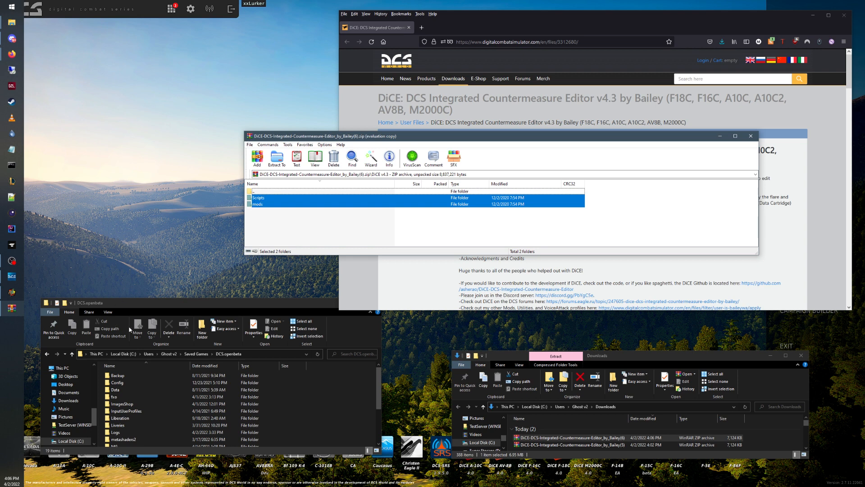
Browse to the personal user folder under C:\Users and pin its Saved Games folder to Quick access
click(68, 441)
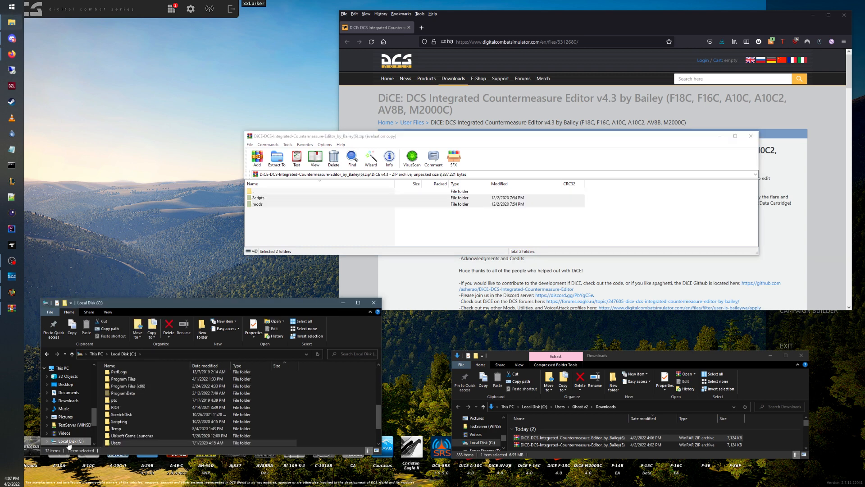
double_click(128, 421)
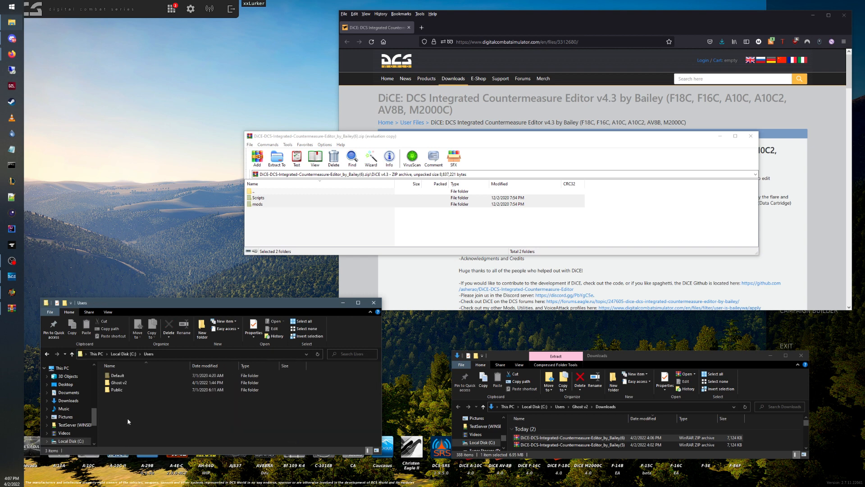
double_click(118, 383)
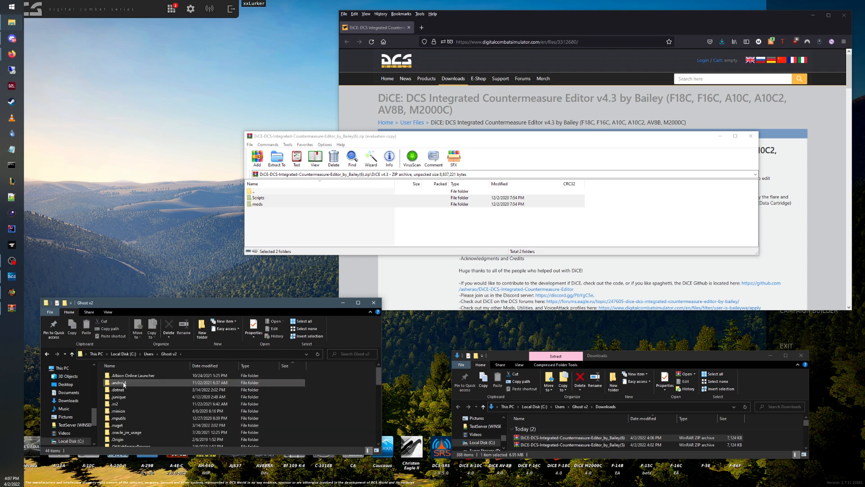
scroll(124, 385, down, 4)
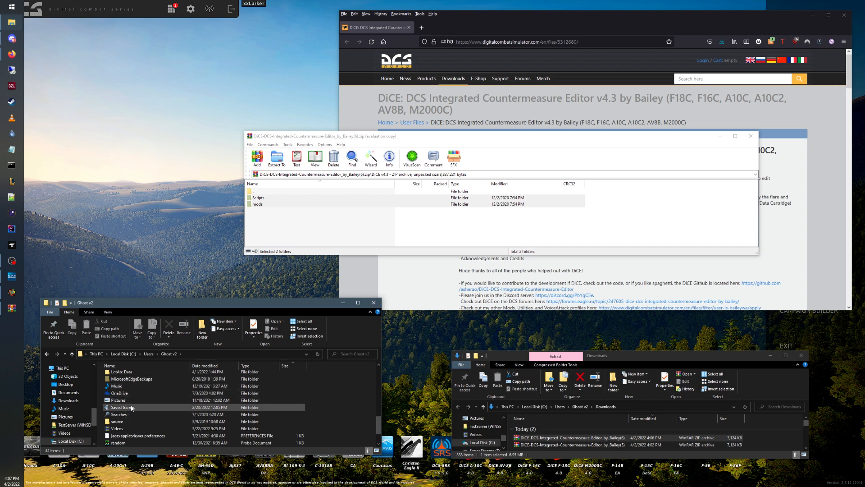
click(132, 408)
right_click(132, 408)
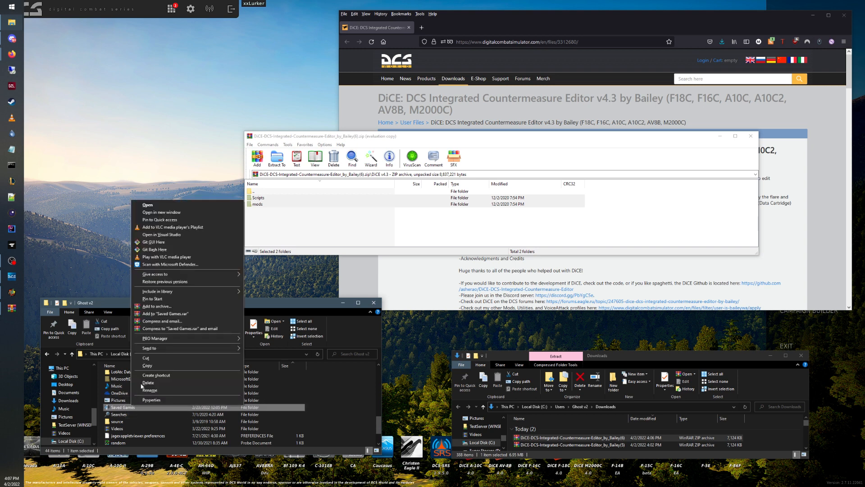
click(165, 221)
Open DCS.openbeta in Saved Games and copy the archive's Scripts and mods folders into it
scroll(80, 418, up, 5)
scroll(80, 419, up, 2)
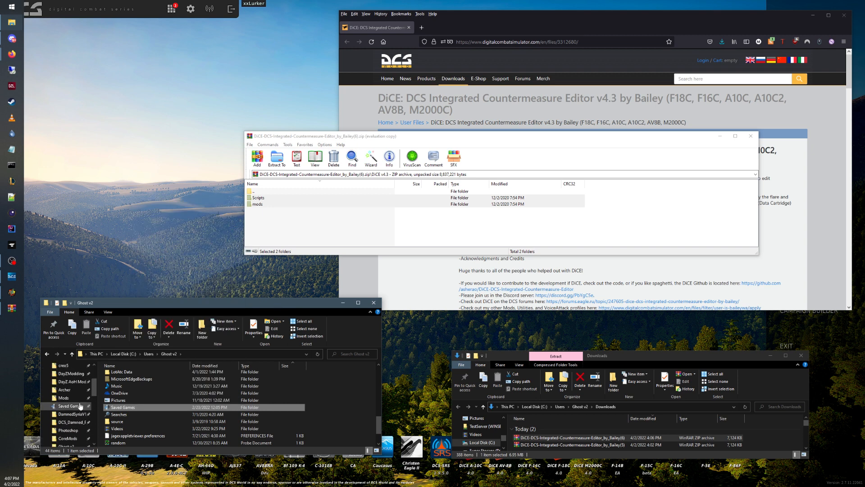
click(70, 407)
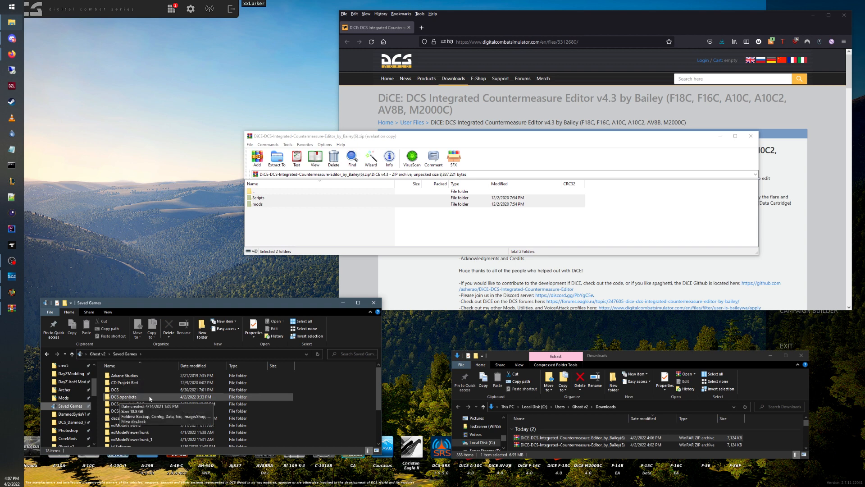
double_click(133, 399)
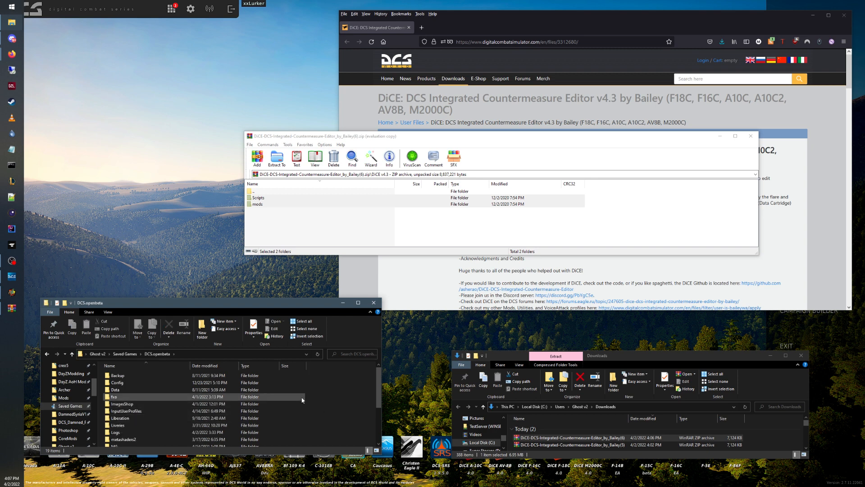
drag(268, 221, 341, 406)
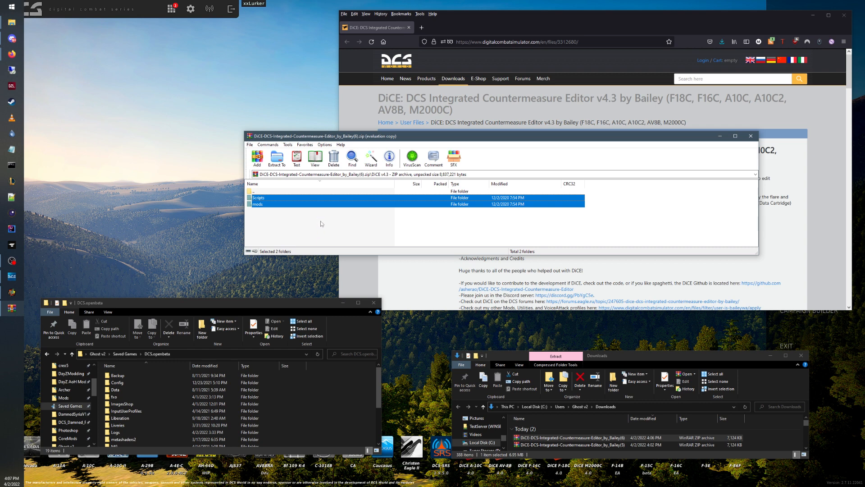
drag(264, 224, 323, 410)
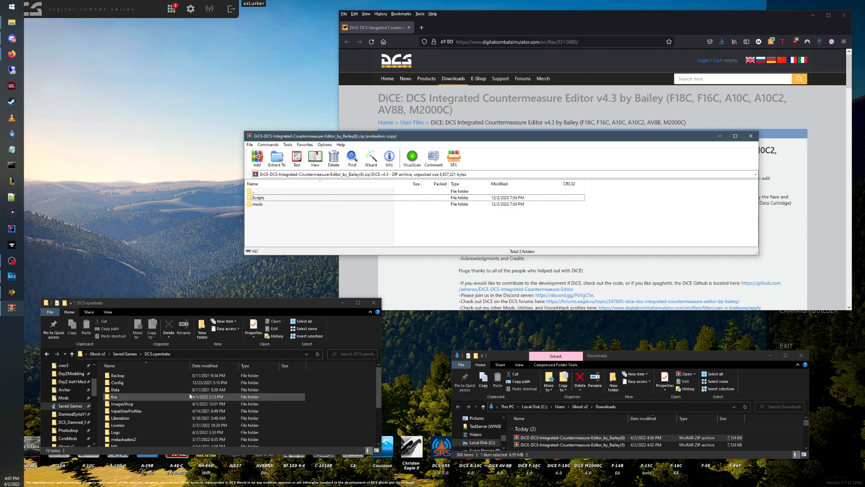
Switch to DCS World and open the DiCE A-10C countermeasure settings in the special options
click(162, 177)
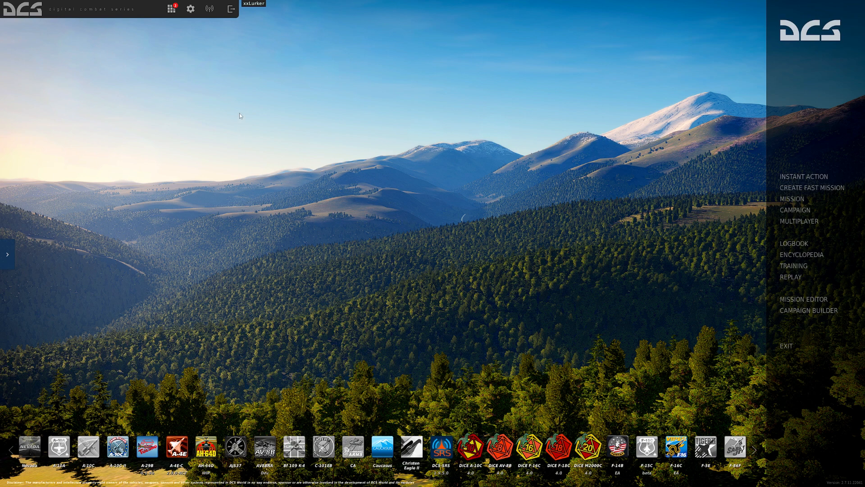
click(191, 15)
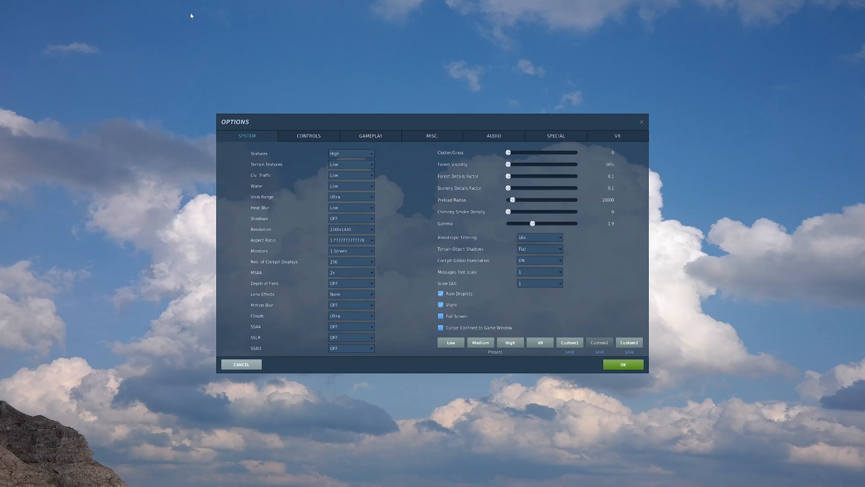
click(573, 137)
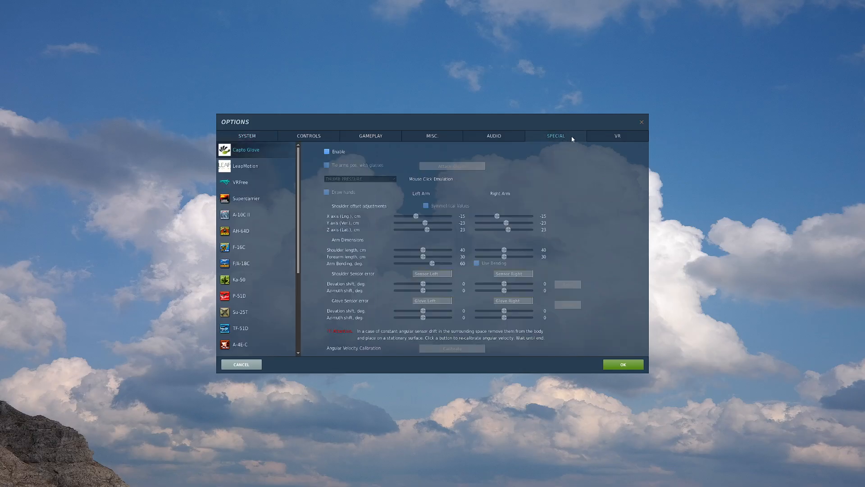
scroll(261, 243, down, 3)
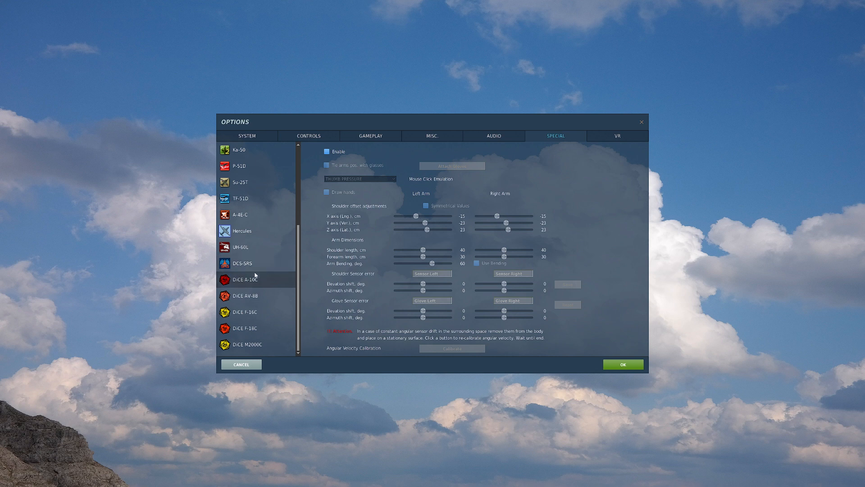
click(260, 282)
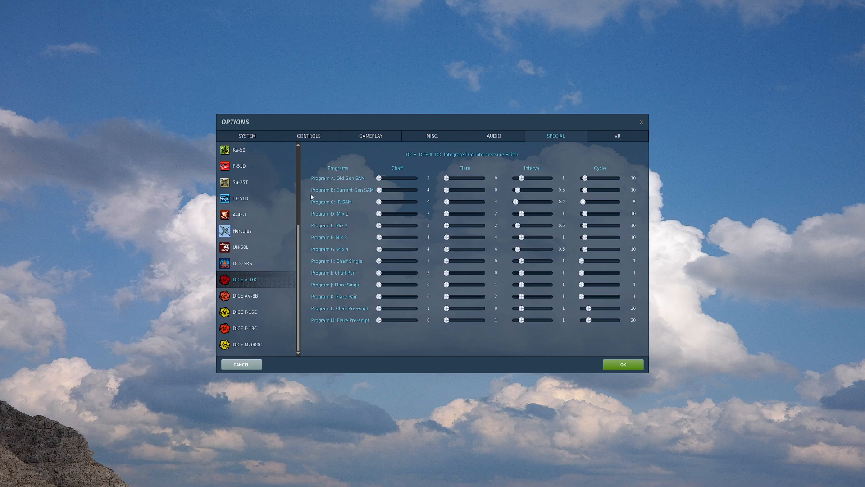
Review the DiCE countermeasure settings for the AV-8B, F-16C and F-18C
click(263, 301)
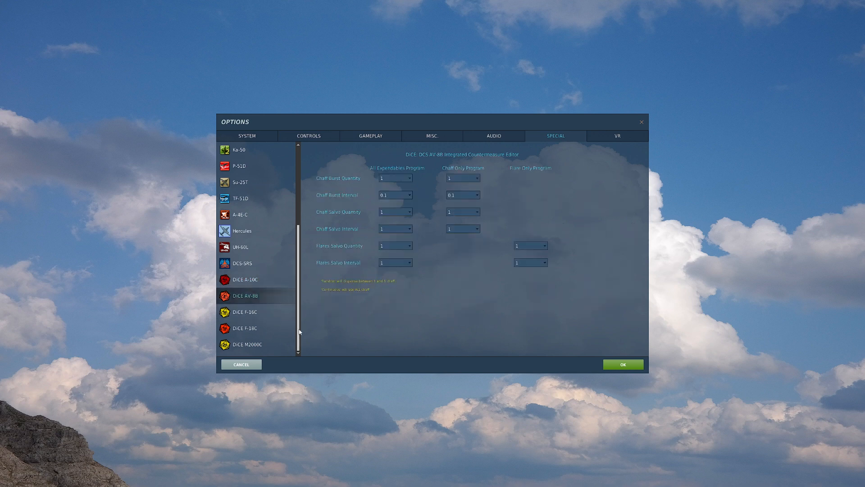
click(271, 316)
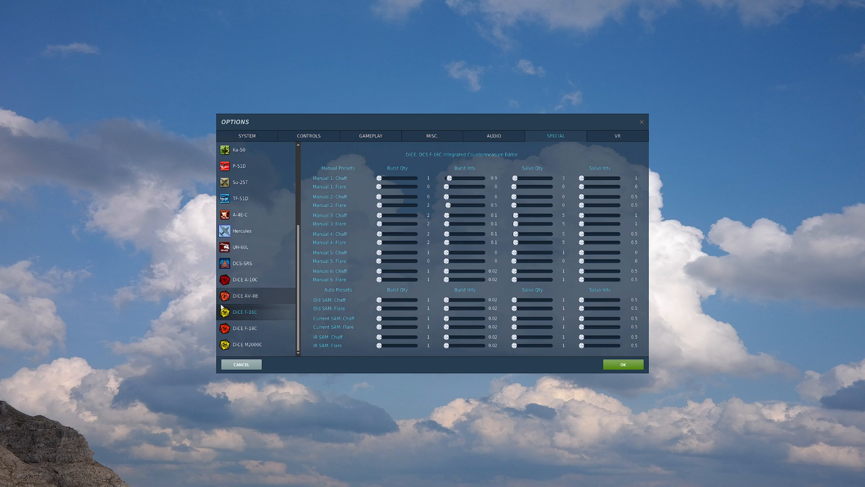
click(227, 329)
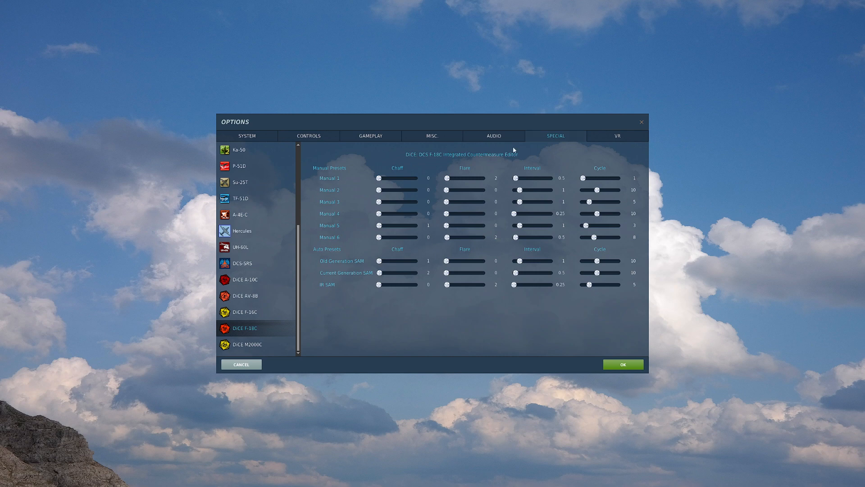
drag(297, 275, 297, 292)
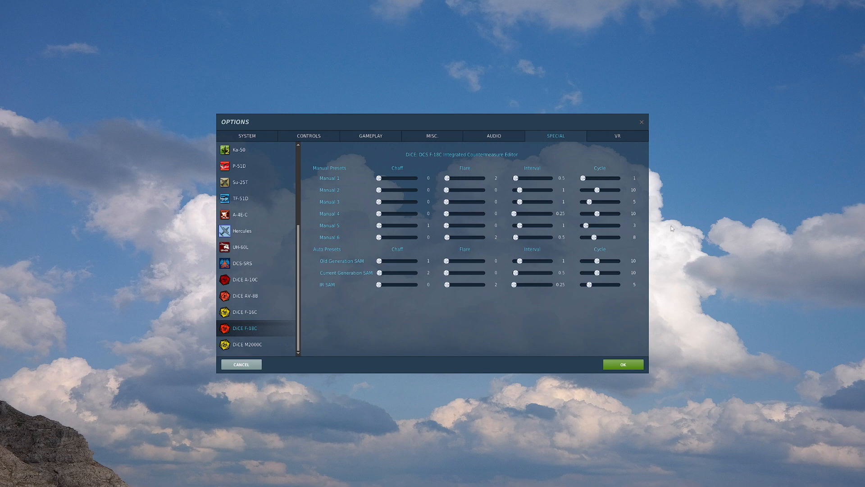